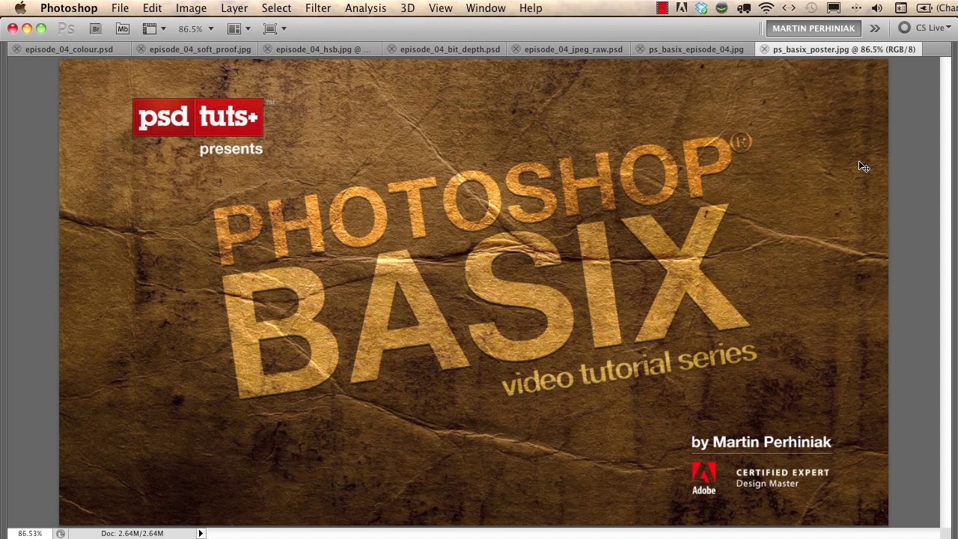
Close the ps_basix_poster.jpg and ps_basix_episode_04.jpg title images to reveal episode_04_colour.psd
key(super+w)
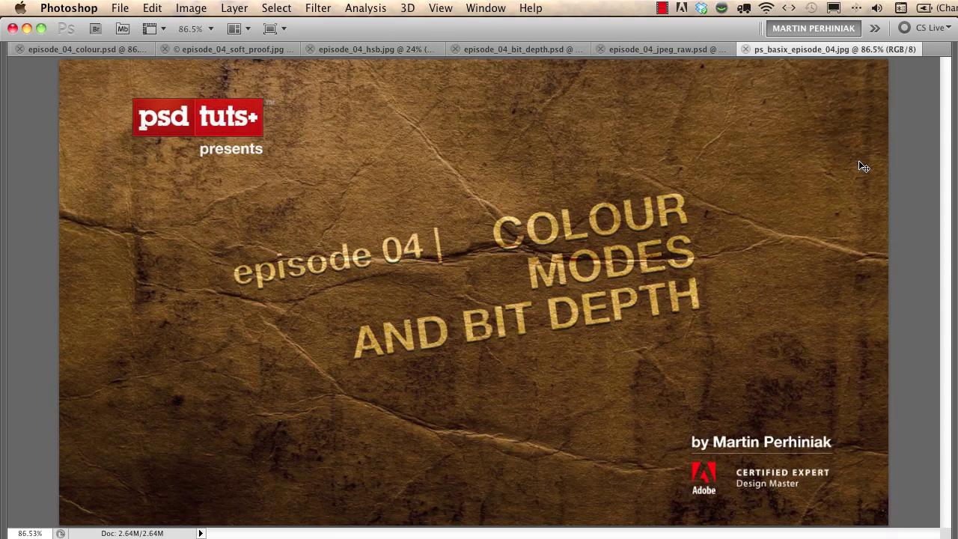
key(super+w)
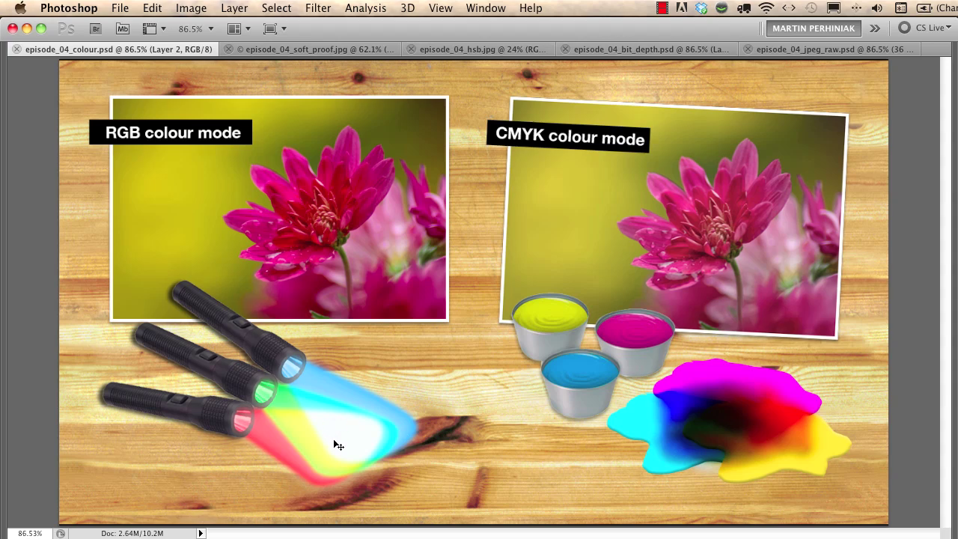
Inspect the light beams, paint cans and CMYK flower up close, fit to screen, then close episode_04_colour.psd
drag(348, 437, 485, 383)
mouse_move(763, 289)
mouse_down()
mouse_move(651, 304)
mouse_move(241, 239)
mouse_up()
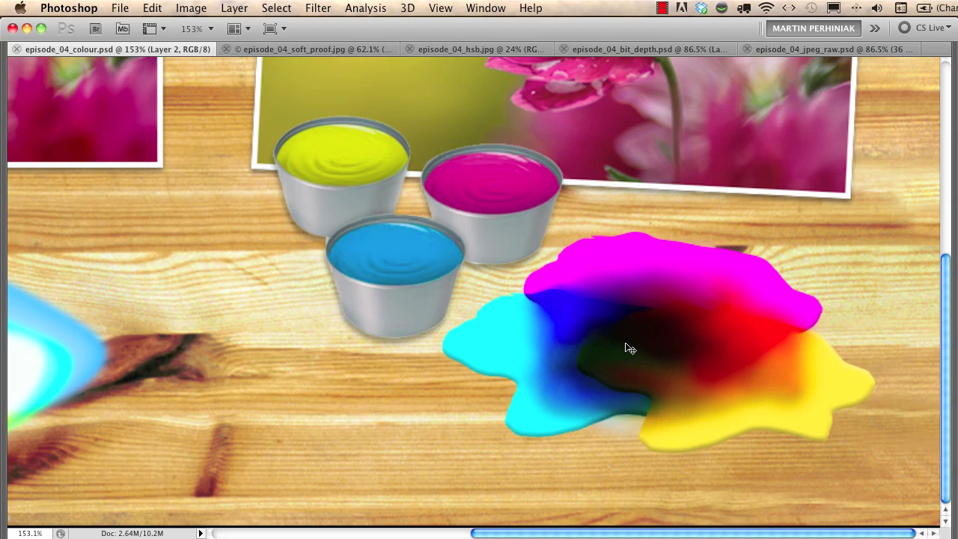
drag(581, 175, 608, 474)
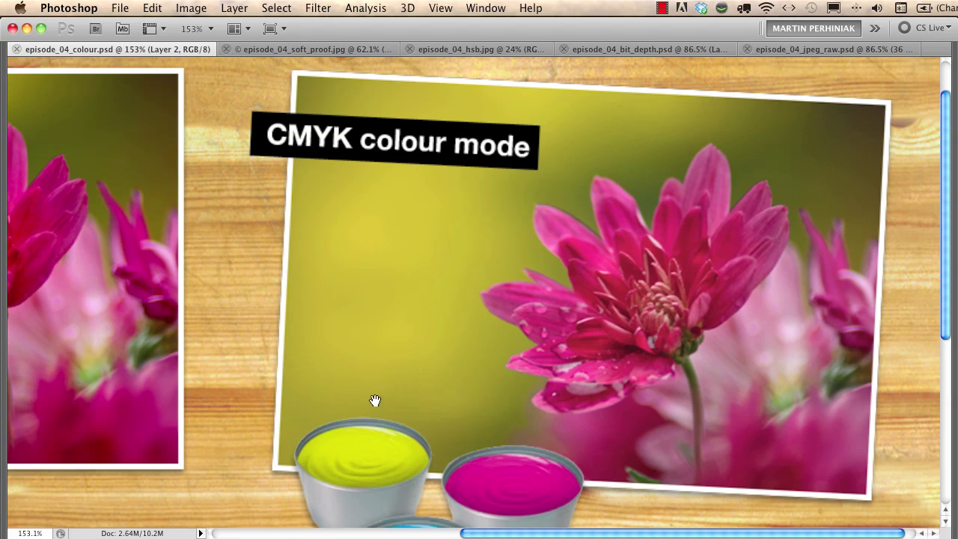
scroll(374, 400, down, 5)
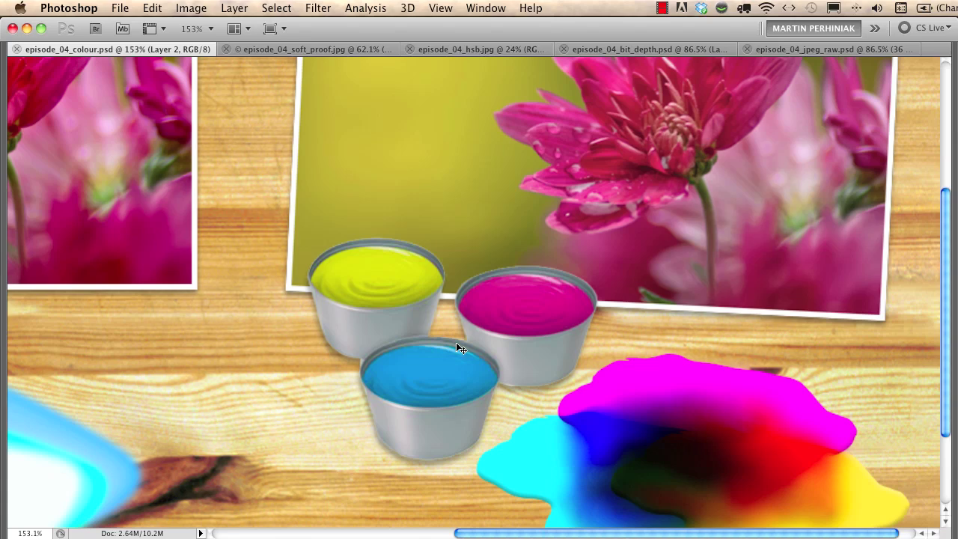
key(super+0)
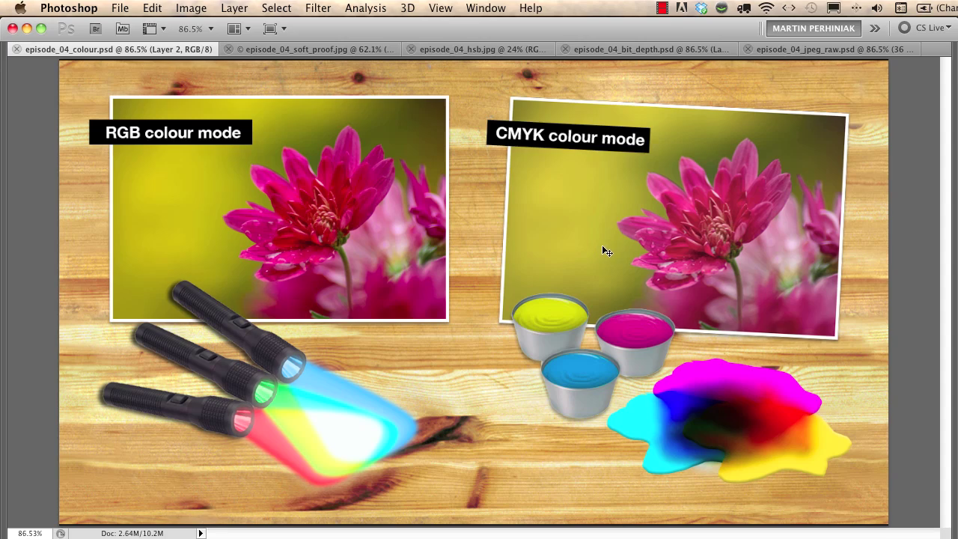
key(super+w)
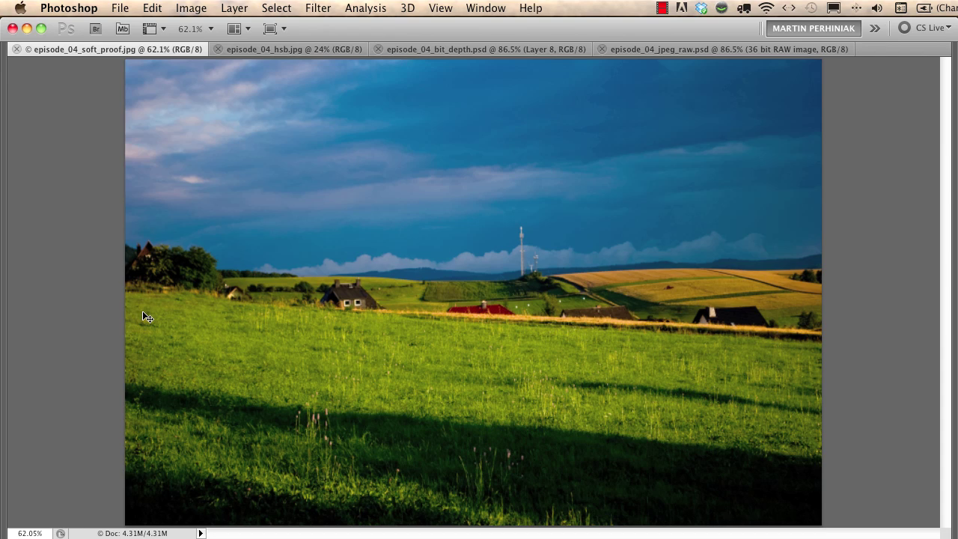
Turn on View > Proof Colors for the landscape, compare against RGB with Cmd+Y, and leave it on
click(453, 9)
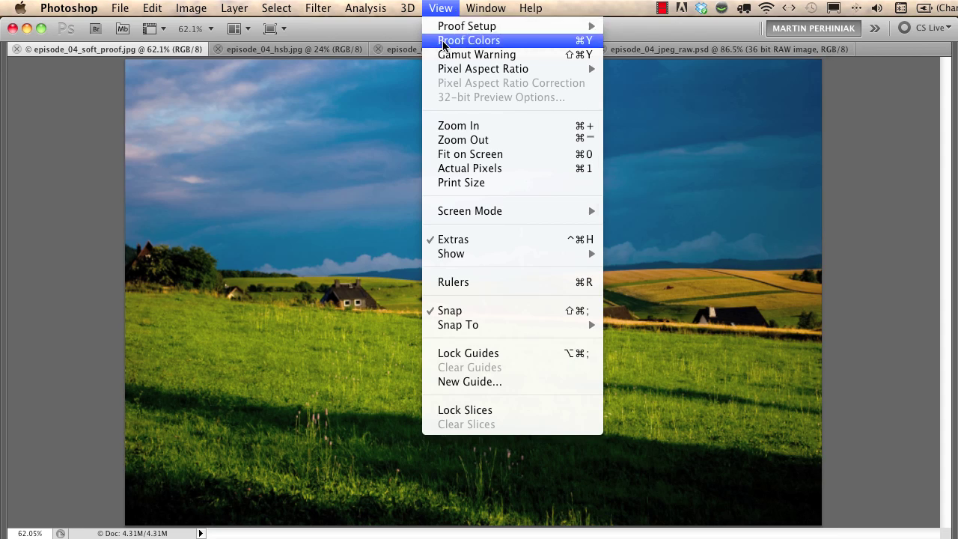
click(468, 40)
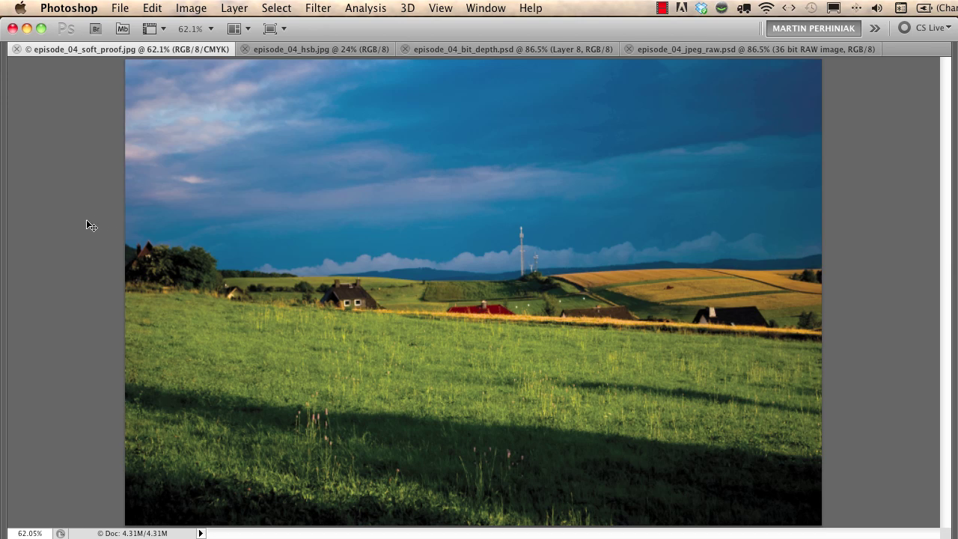
key(super+y)
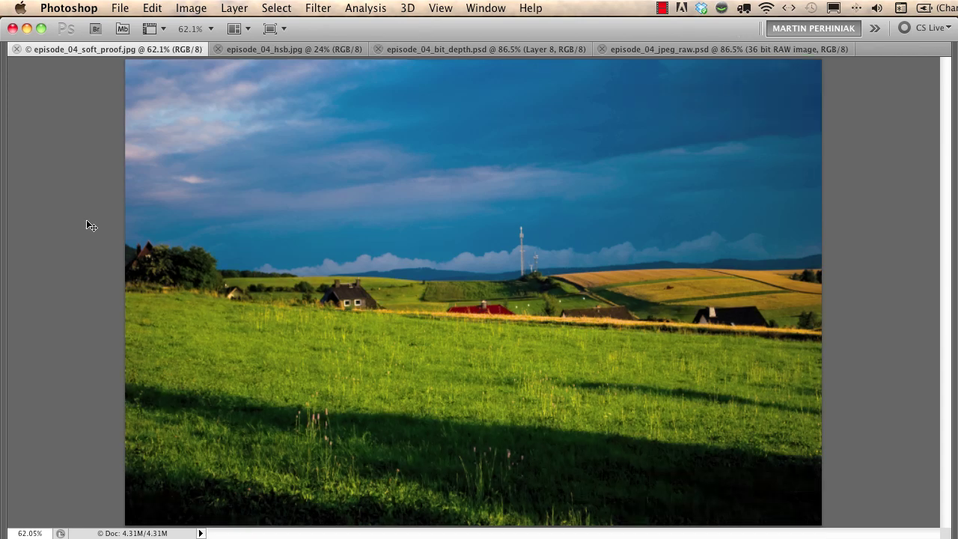
key(super+y)
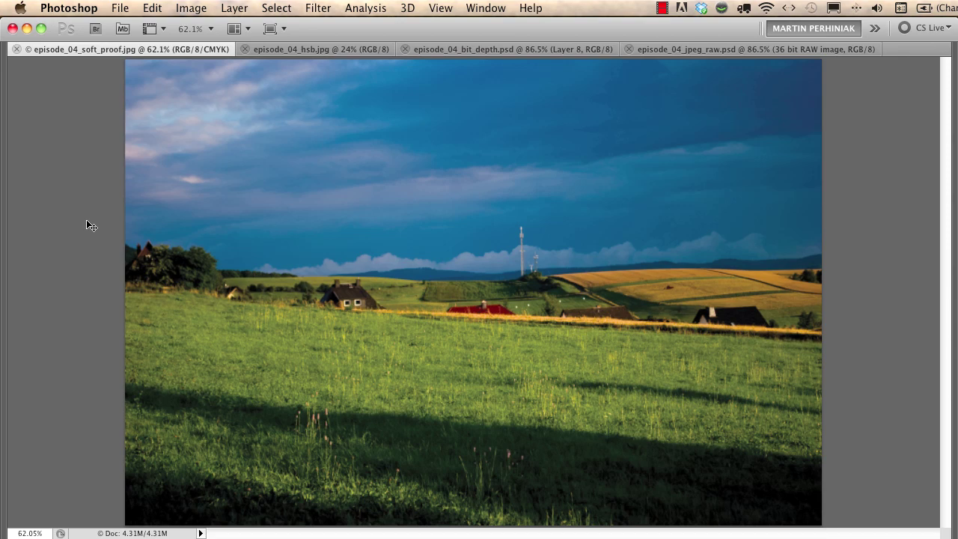
key(super+y)
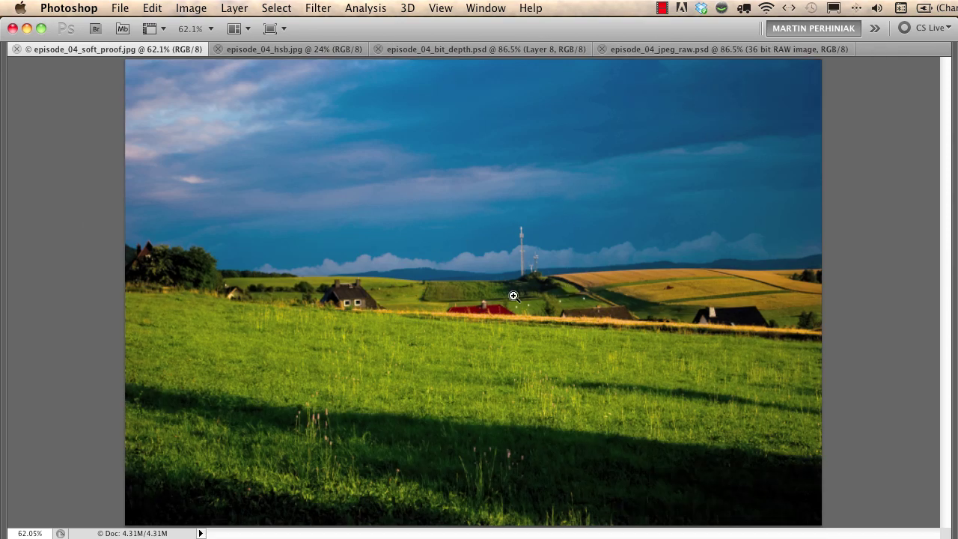
scroll(515, 298, up, 5)
scroll(491, 368, down, 3)
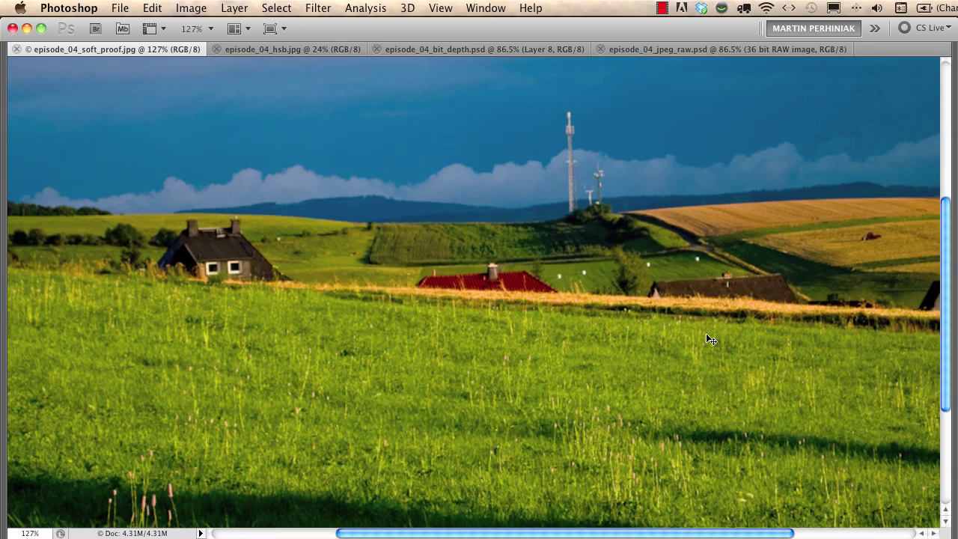
key(super+y)
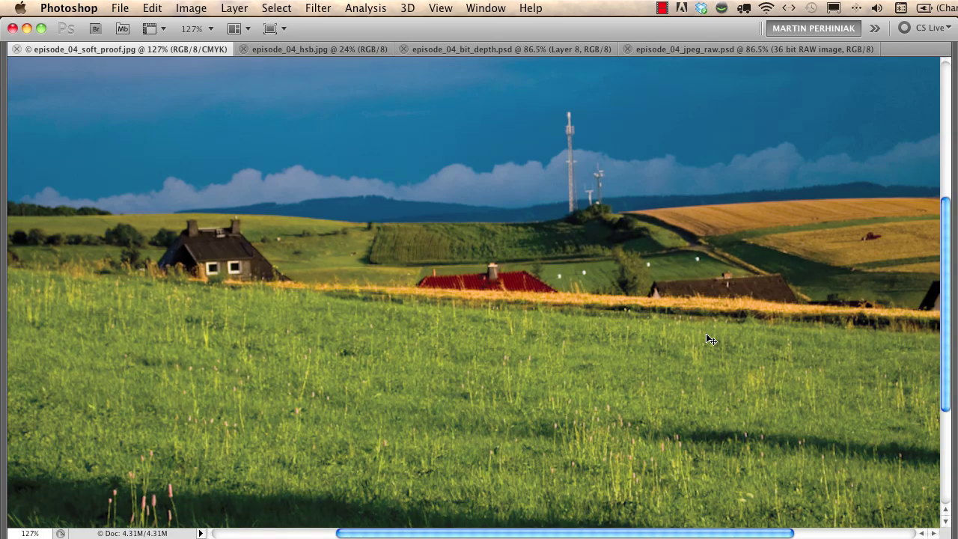
key(super+y)
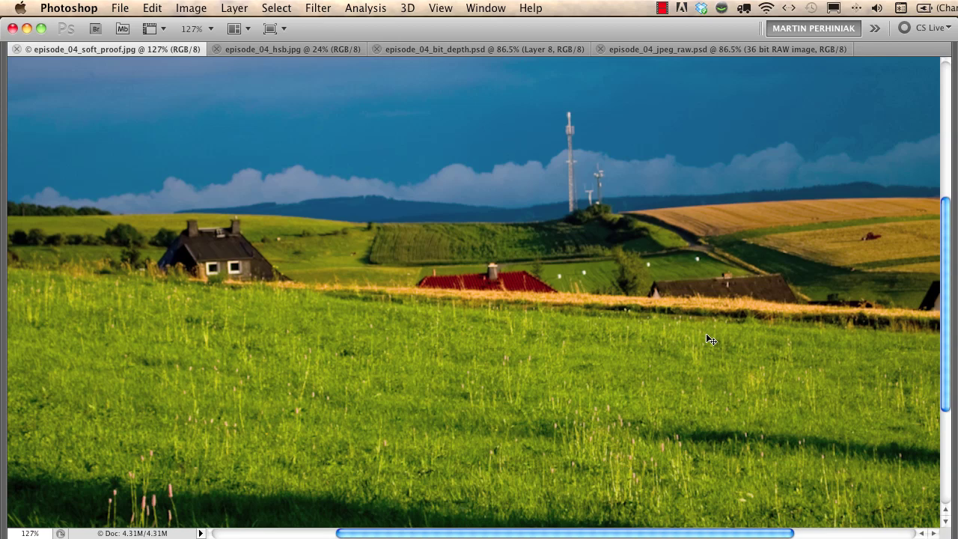
key(super+y)
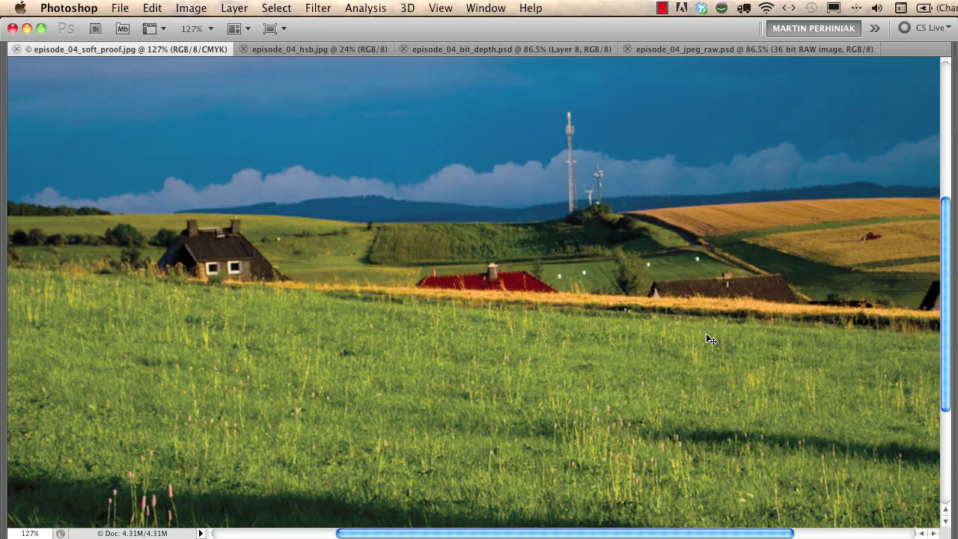
Browse the Device to Simulate list in View > Proof Setup > Custom without changing it
click(440, 9)
mouse_move(443, 30)
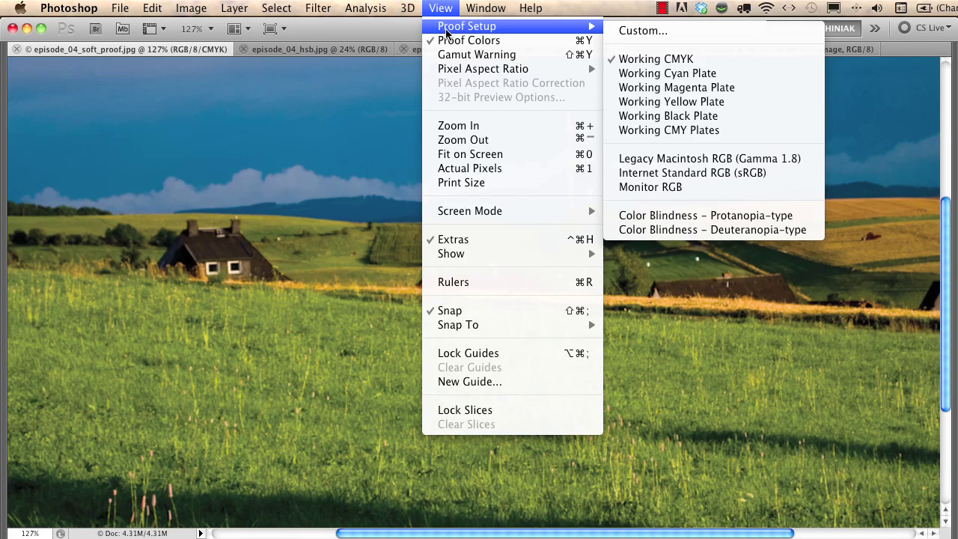
click(641, 32)
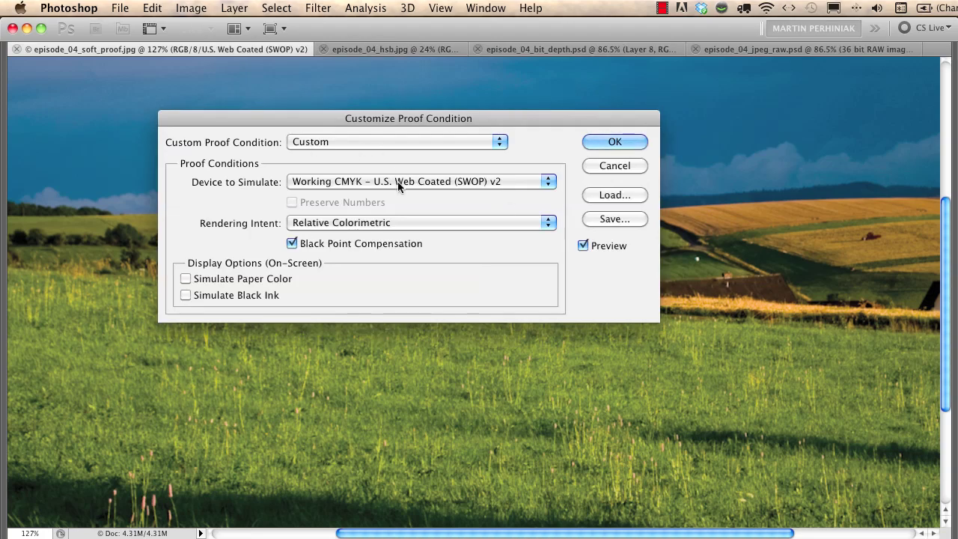
click(397, 183)
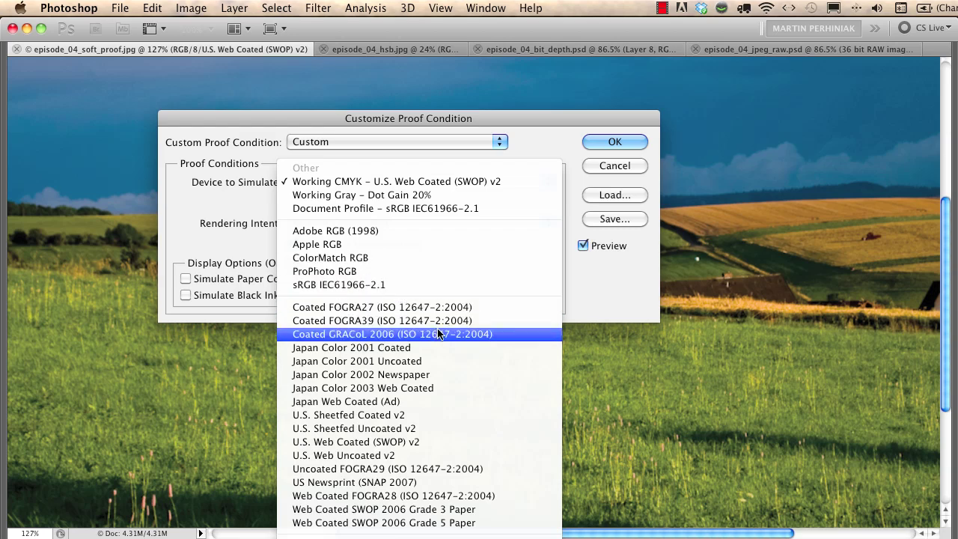
click(535, 181)
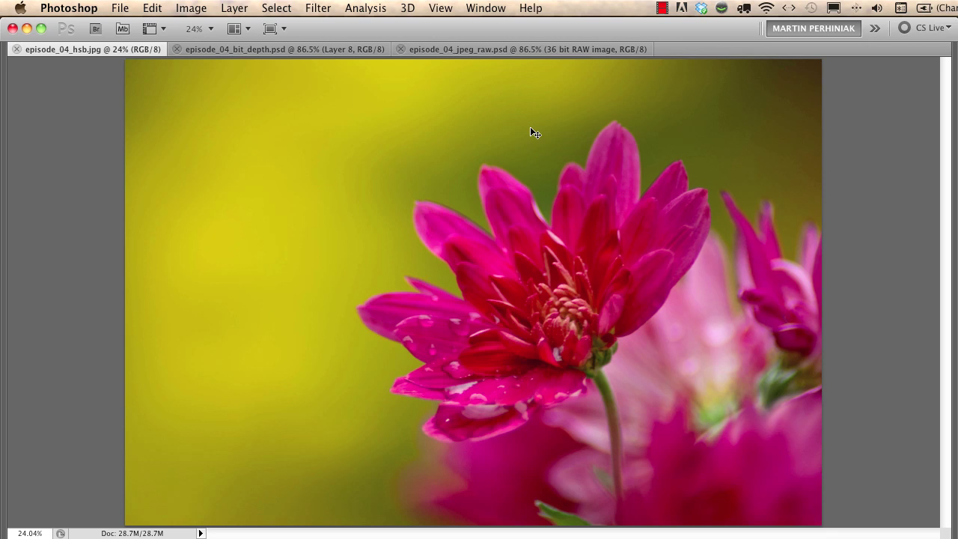
Show the workspace panels, then pick a fully saturated green and snap it into printable gamut
key(Tab)
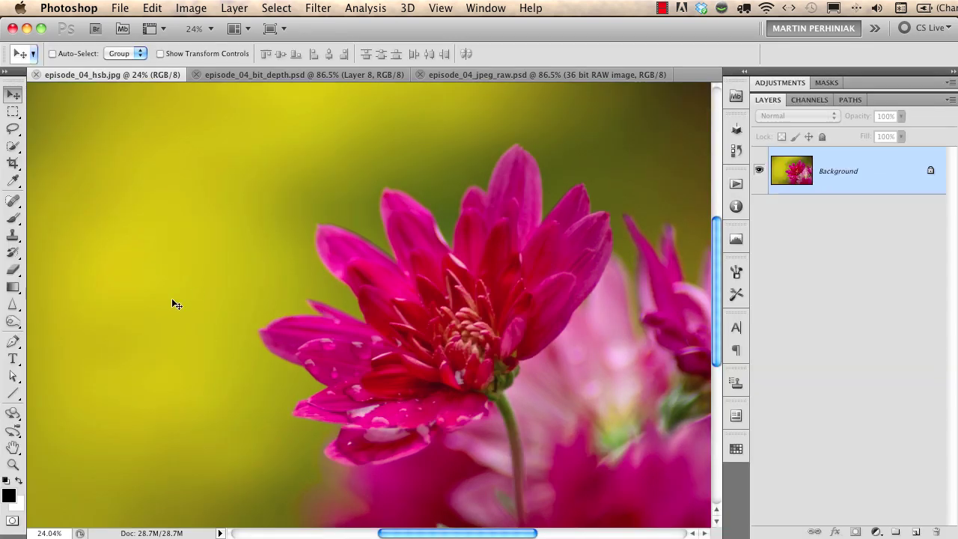
click(9, 496)
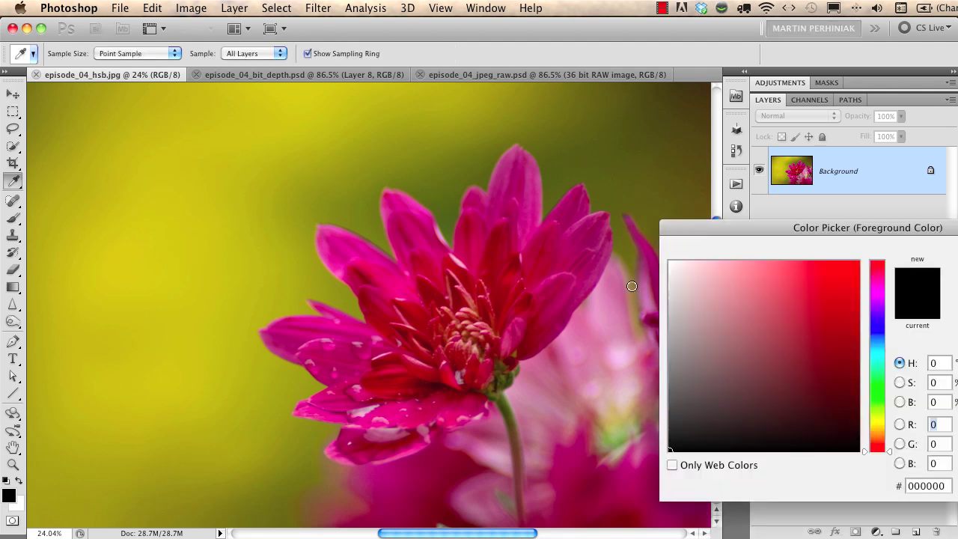
drag(853, 229, 424, 165)
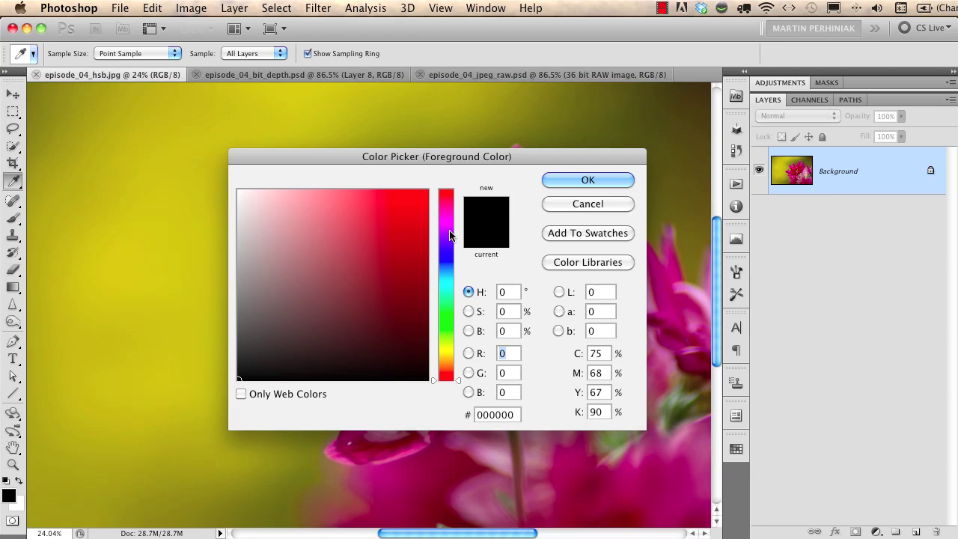
click(446, 329)
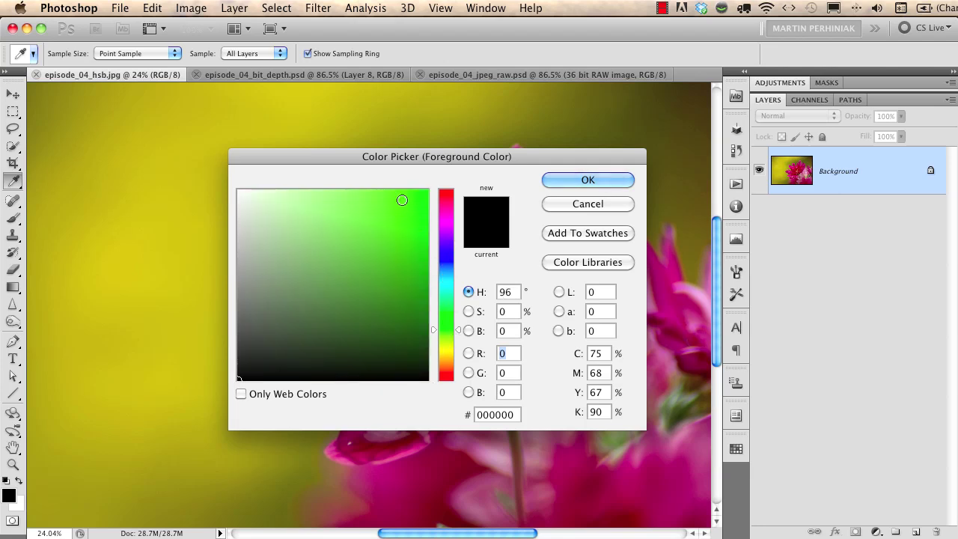
drag(400, 199, 449, 164)
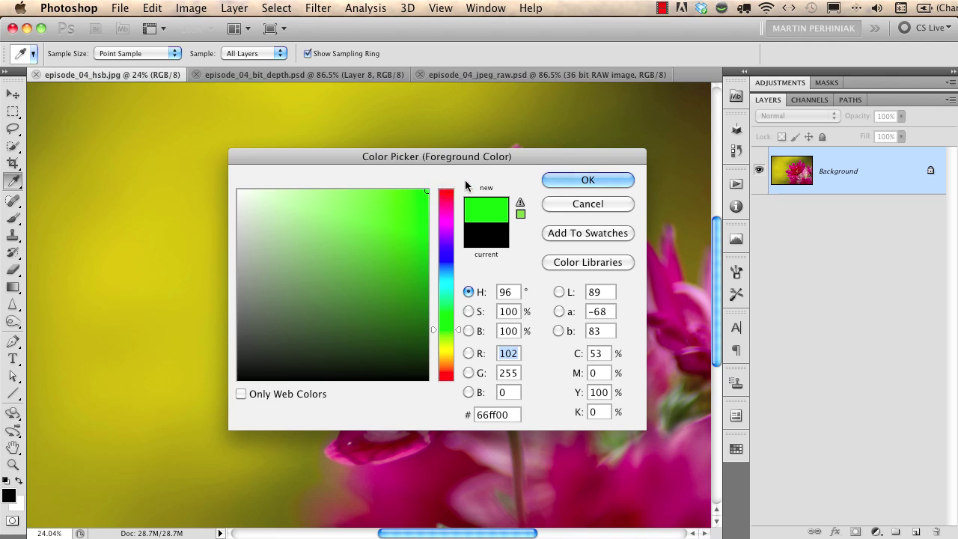
click(520, 207)
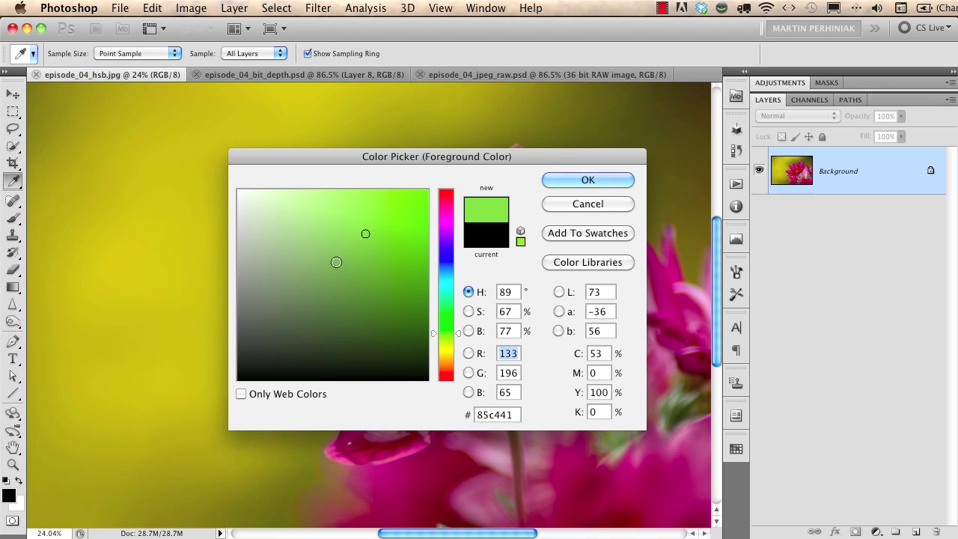
Pick a fully saturated magenta and snap it into printable gamut, giving ab509e
click(454, 223)
drag(400, 227, 473, 177)
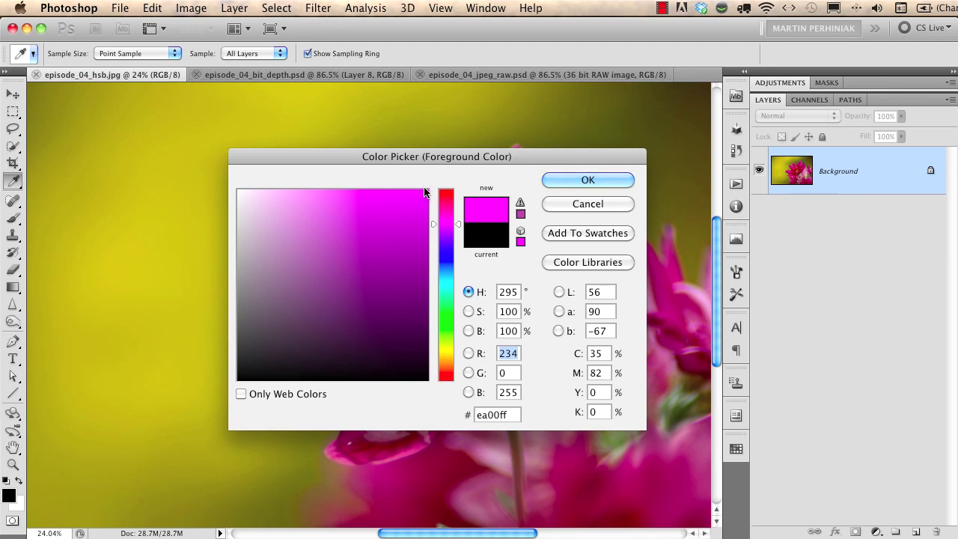
click(520, 213)
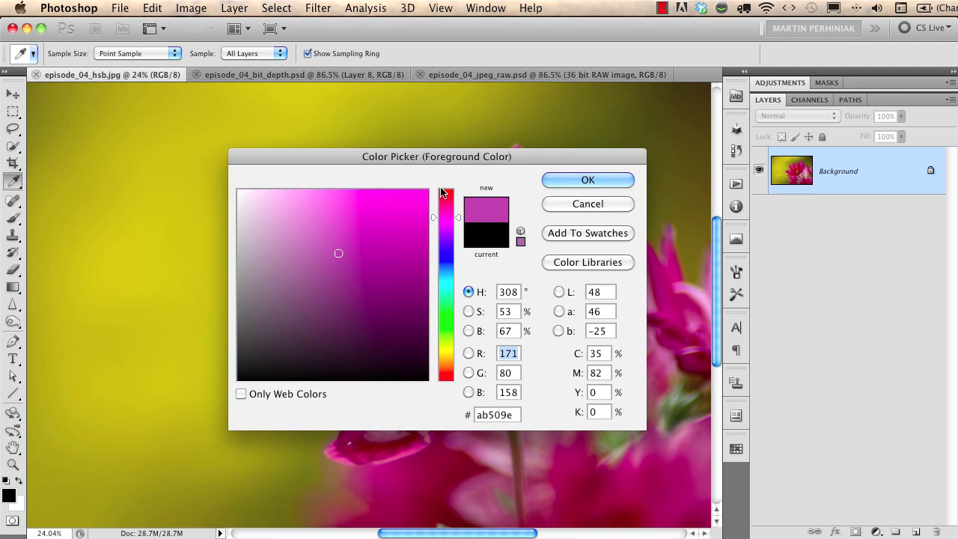
Open Color Libraries to show the PANTONE solid coated book matching PANTONE 258 C
click(578, 263)
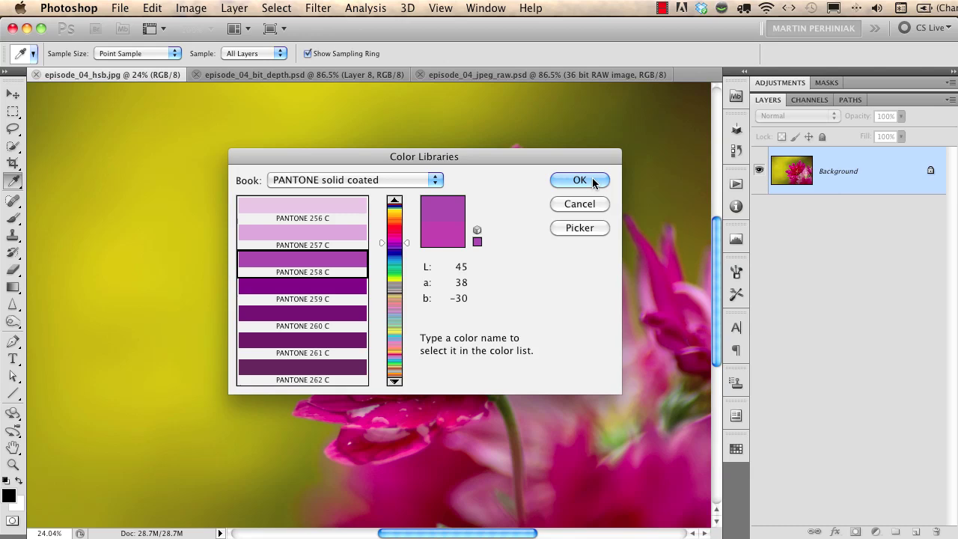
Return to the Color Picker, shift hue to red, raise saturation, then drag down to black 000000
click(570, 227)
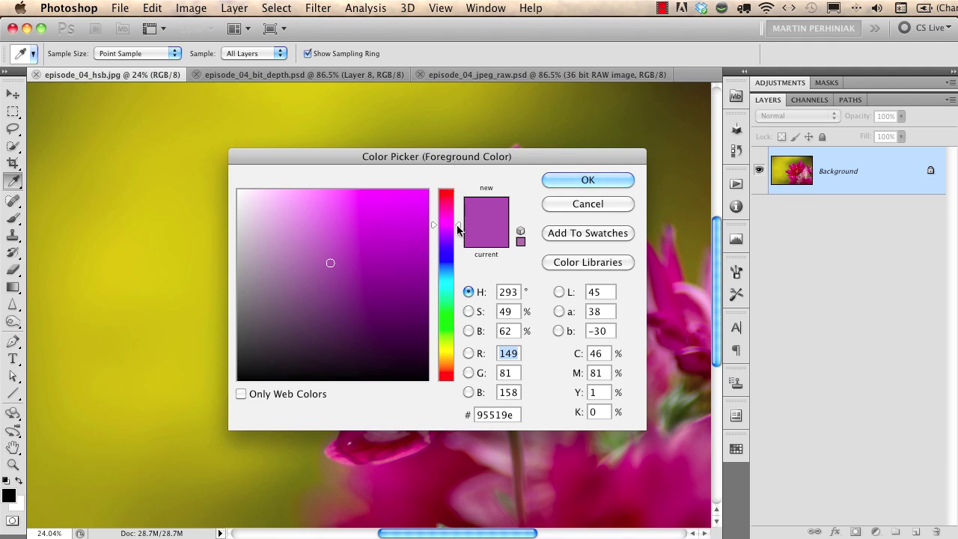
drag(458, 227, 458, 193)
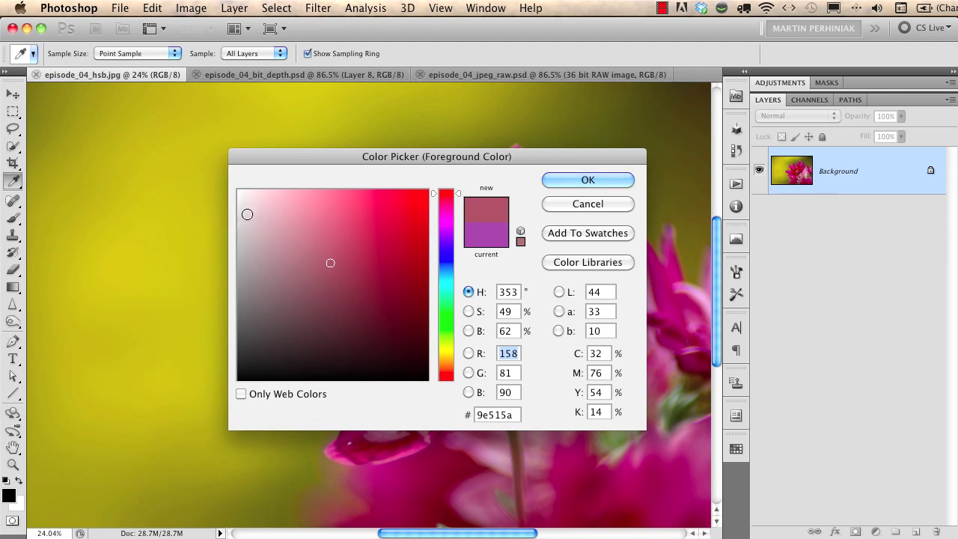
drag(240, 193, 433, 194)
mouse_move(238, 191)
mouse_down()
mouse_move(237, 216)
mouse_move(209, 248)
mouse_move(160, 349)
mouse_move(164, 393)
mouse_up()
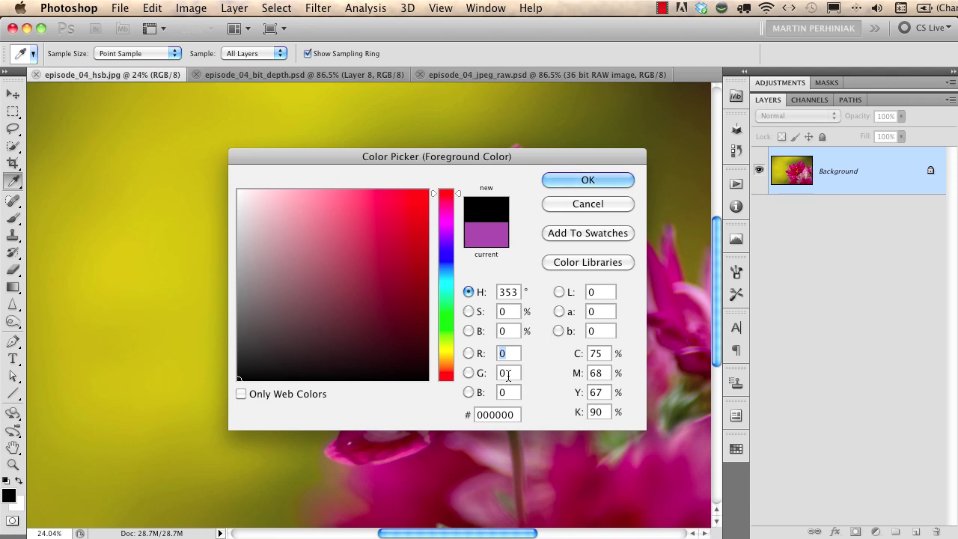
Enter hex ffffff in the Color Picker, then drag the colour down to pure black
click(500, 415)
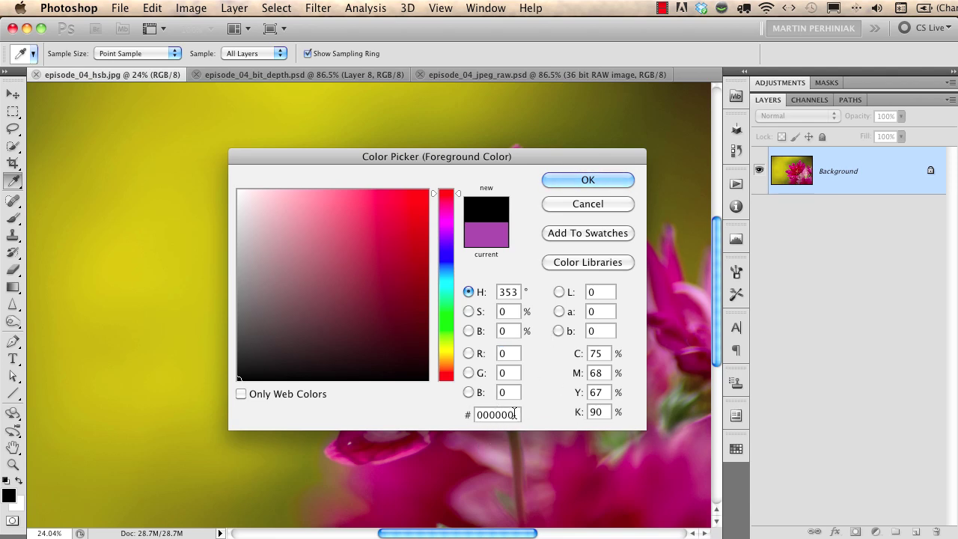
double_click(512, 414)
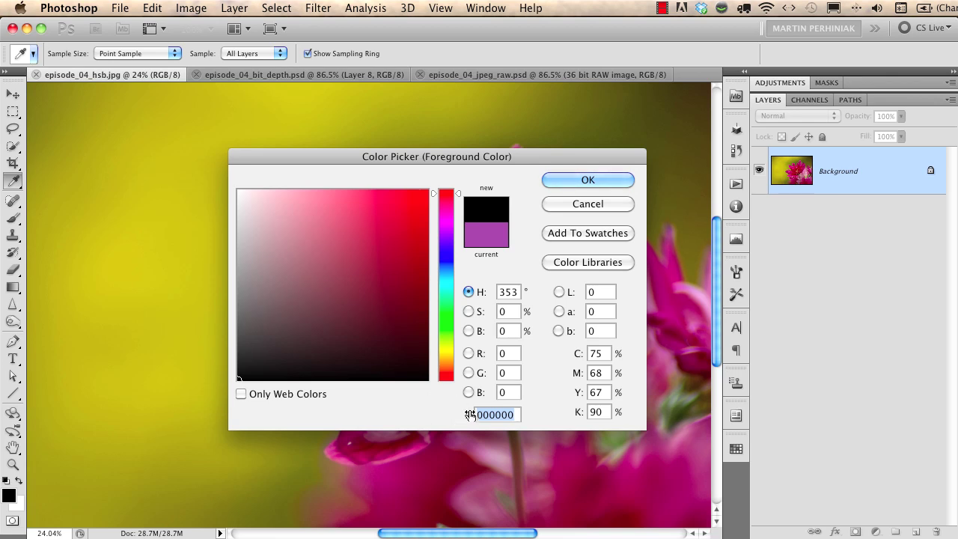
text(ffffff)
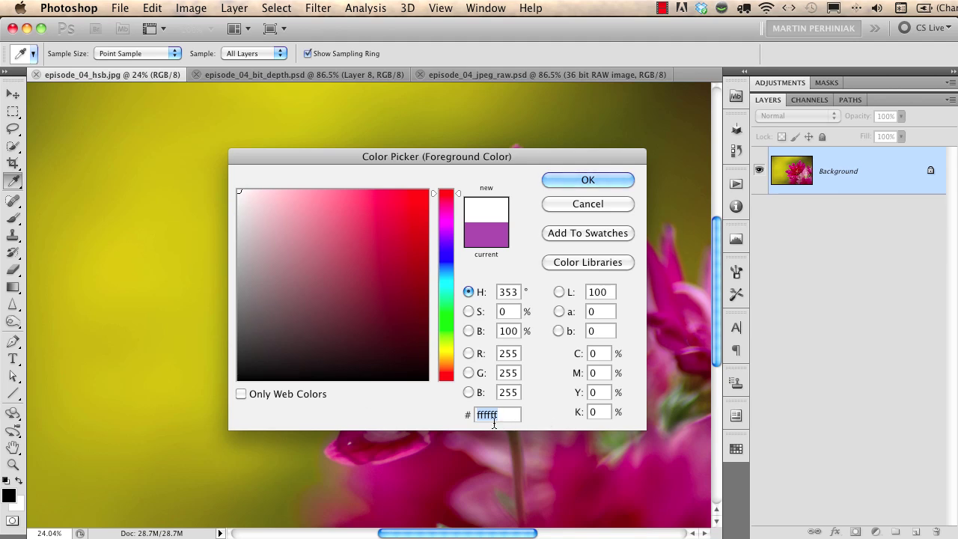
drag(260, 336, 160, 397)
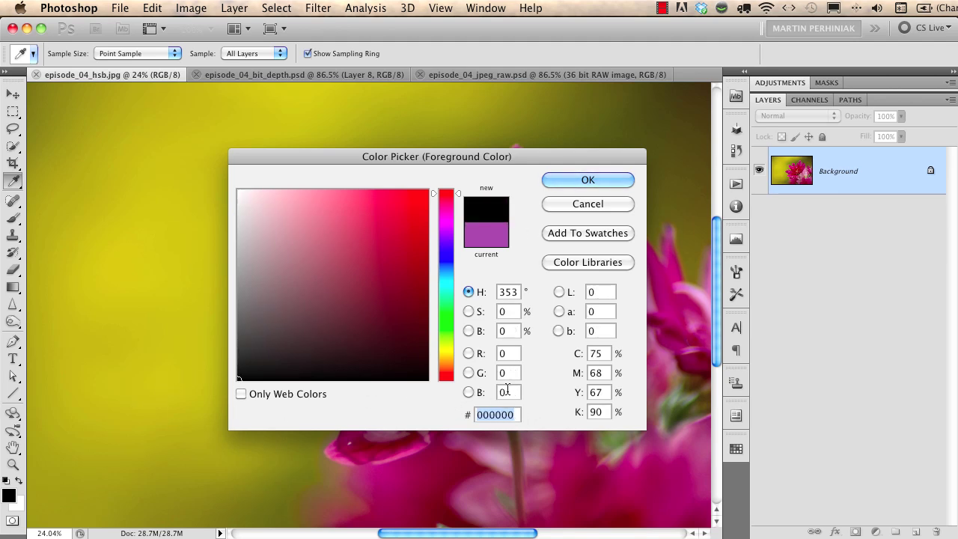
Save a strong red da2a3f as Swatch 7, cancel the picker, and open the Swatches panel
click(392, 217)
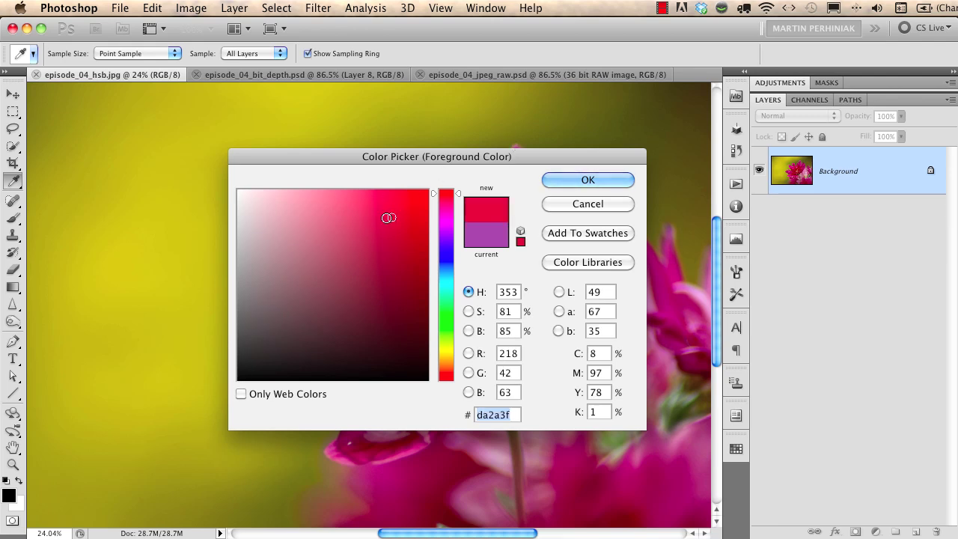
click(577, 236)
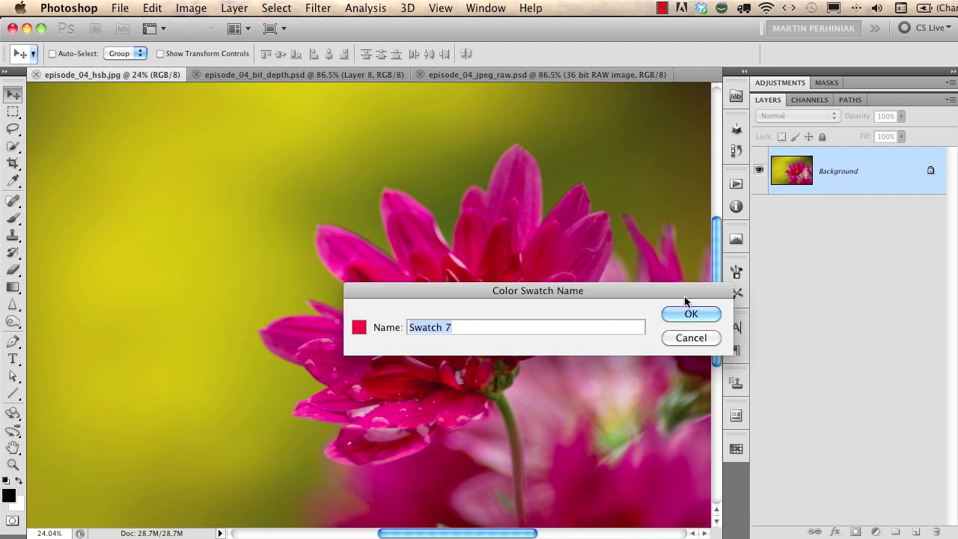
click(685, 312)
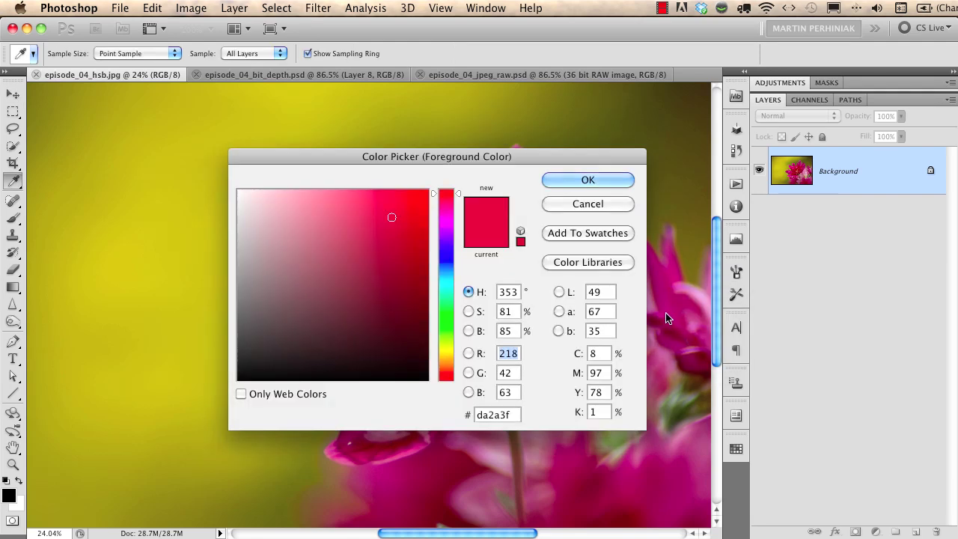
click(603, 204)
click(736, 448)
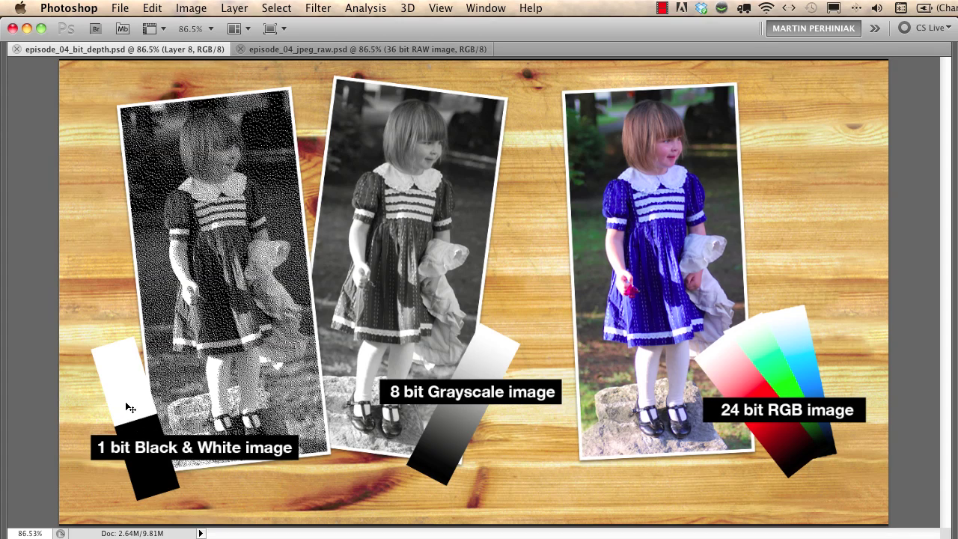
View the bit-depth comparison at 100% and pan across the 1-bit, 8-bit and 24-bit images
key(super+1)
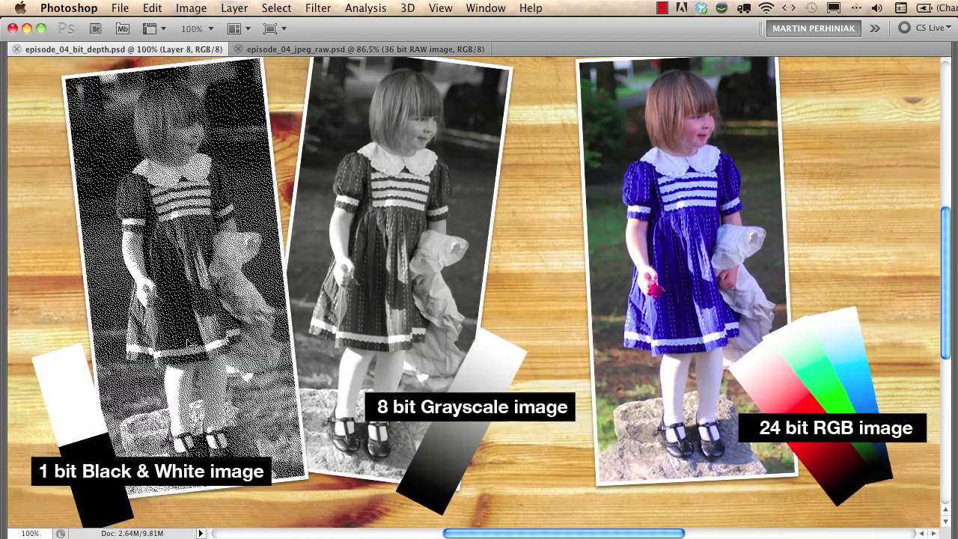
drag(114, 382, 316, 325)
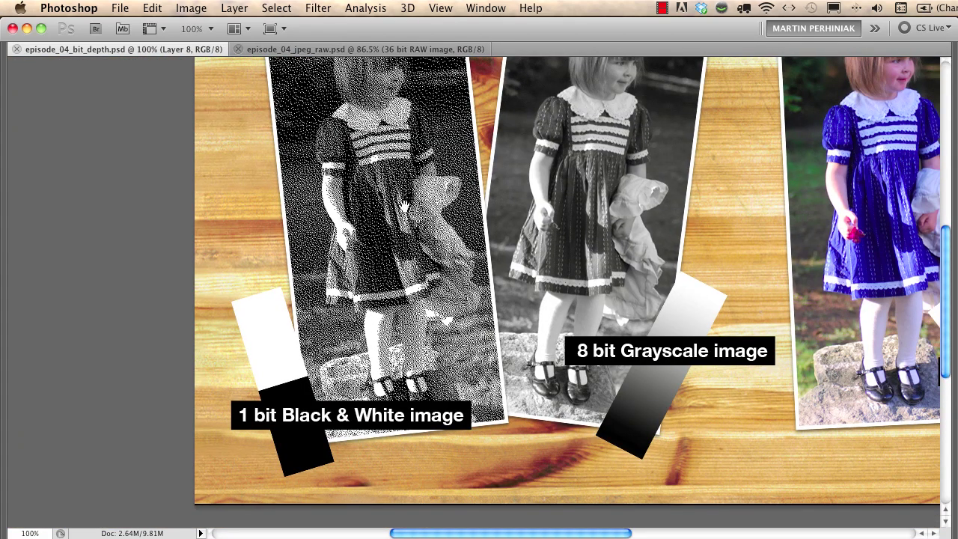
drag(405, 208, 378, 276)
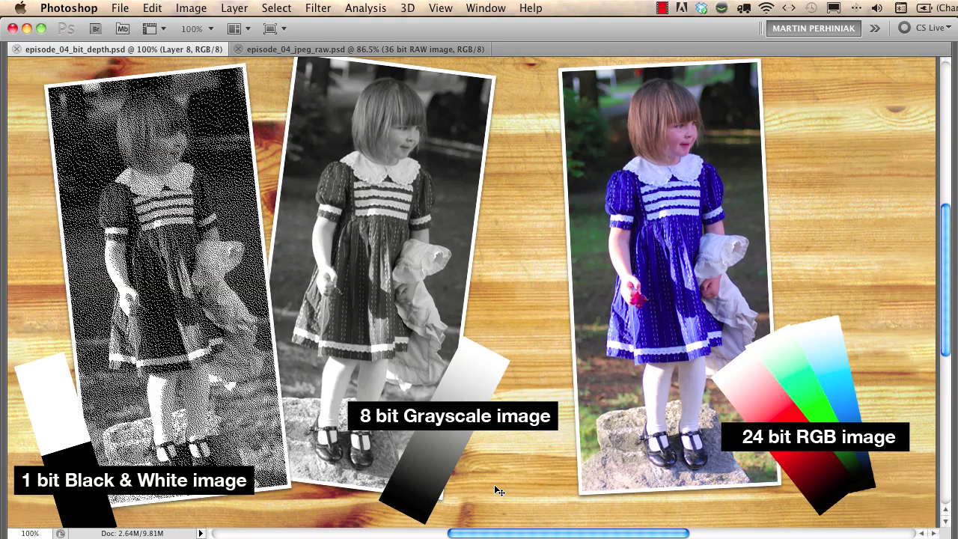
scroll(512, 262, up, 2)
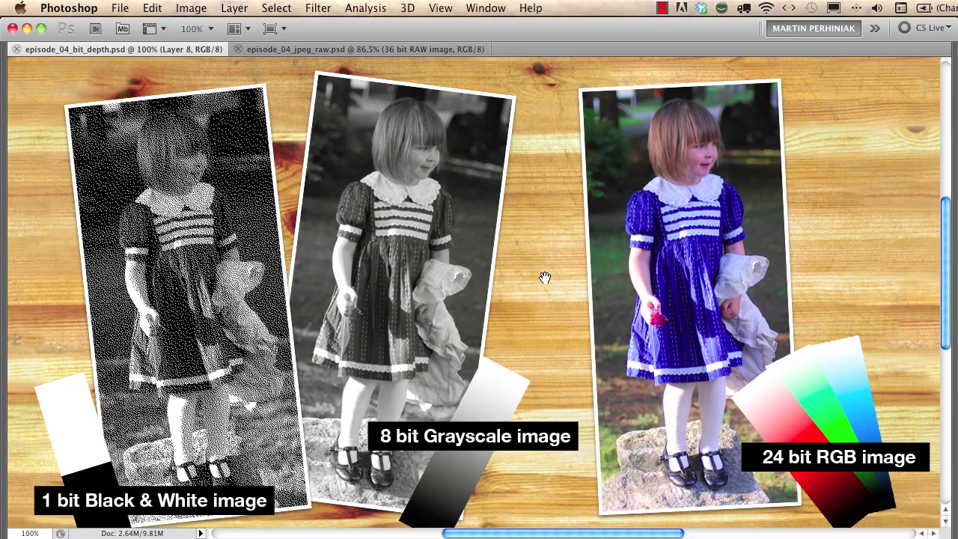
drag(573, 304, 456, 296)
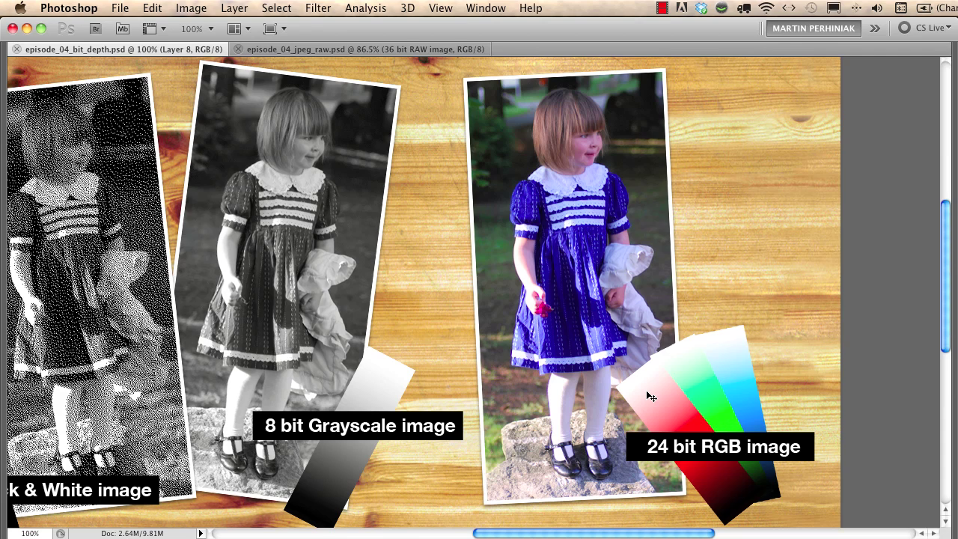
Close episode_04_bit_depth.psd with Cmd+W, leaving episode_04_jpeg_raw.psd in view
key(super+w)
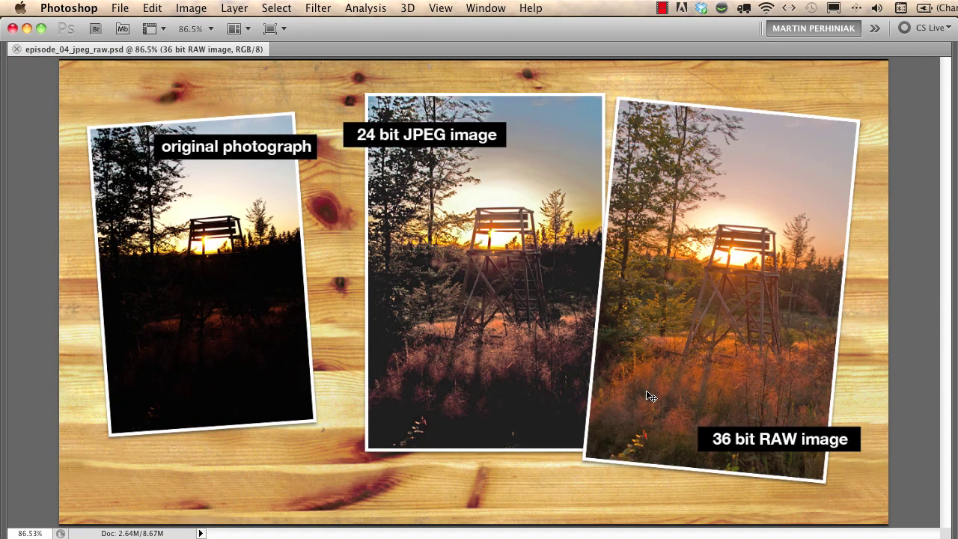